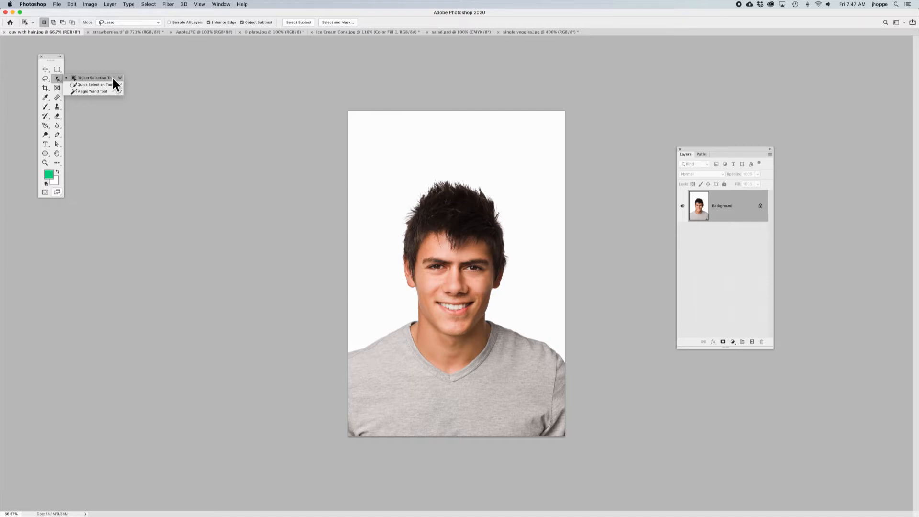
Step: Select the man with the Object Selection tool in Rectangle mode, boxing him from above the hair to the photo's lower edge
click(113, 78)
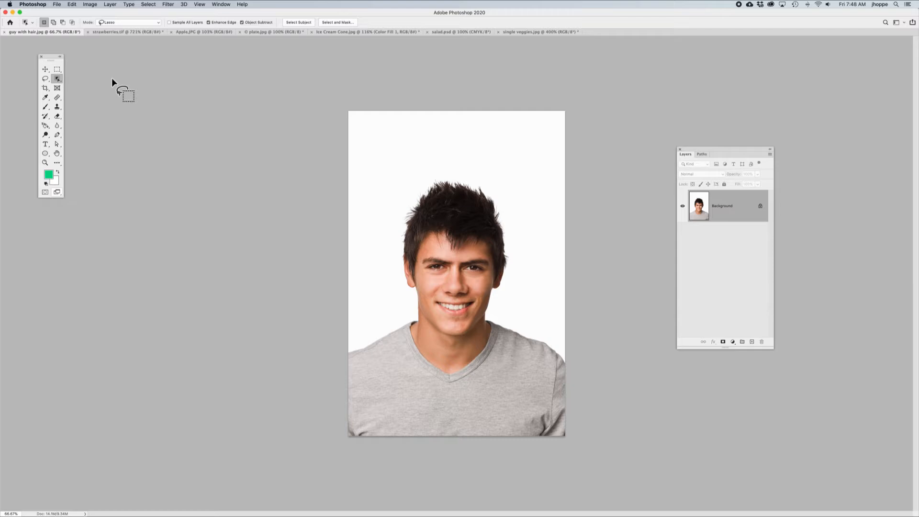
click(58, 79)
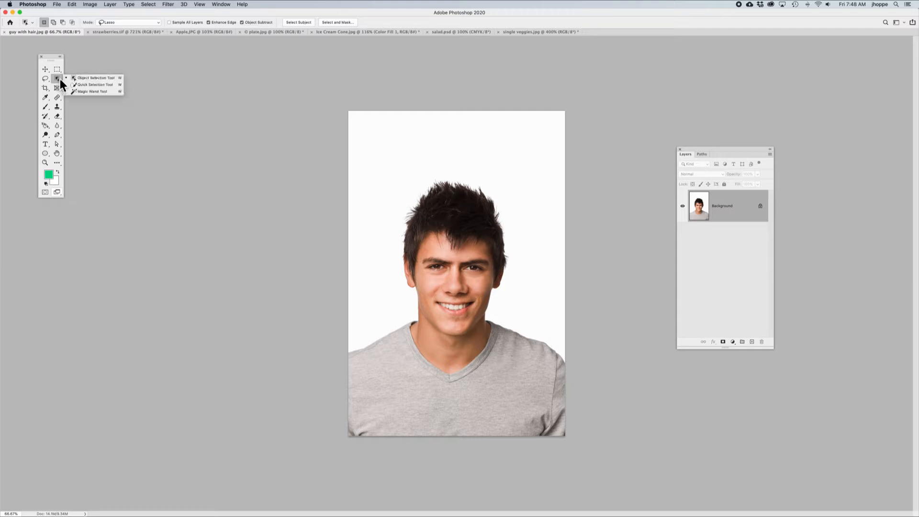
click(96, 79)
click(133, 23)
click(128, 16)
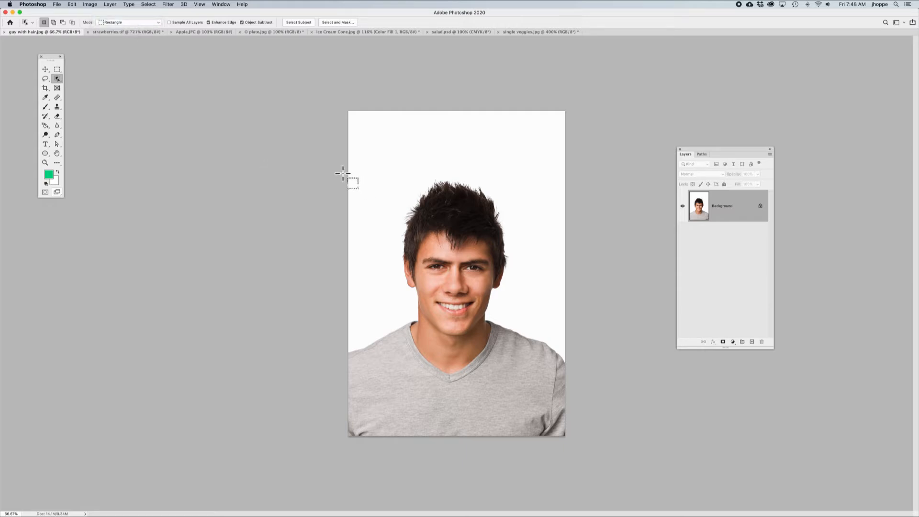
drag(349, 168, 586, 476)
Step: Open the man's selection in the Select and Mask workspace and move its settings clear of the photo
key(super+space)
drag(419, 178, 456, 207)
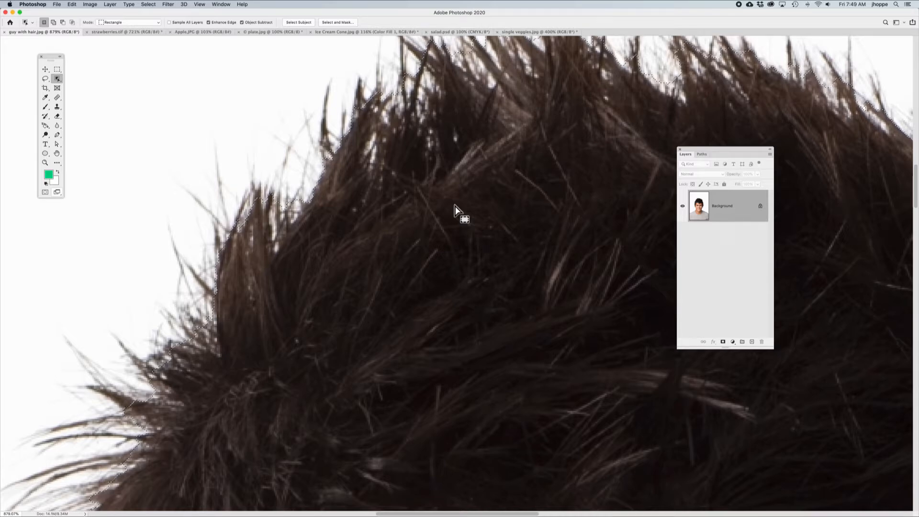
key(super+h)
scroll(455, 211, down, 5)
key(super+0)
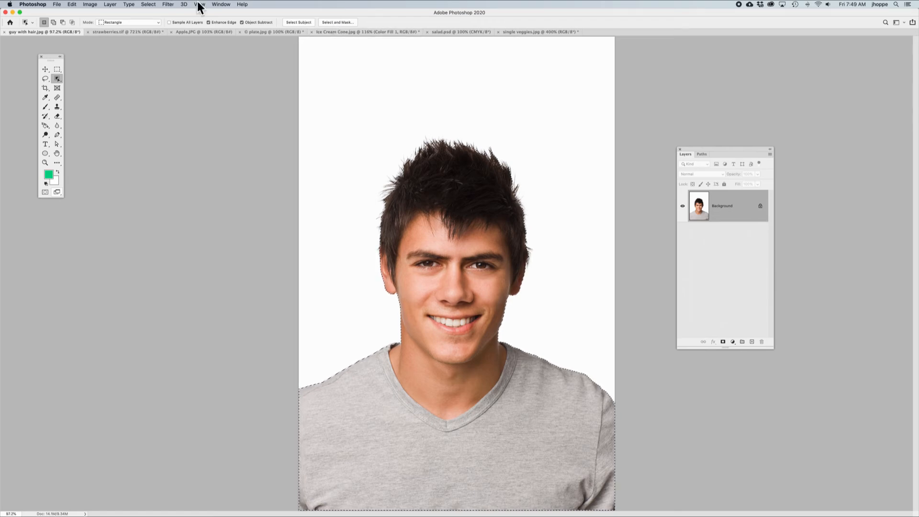
click(146, 4)
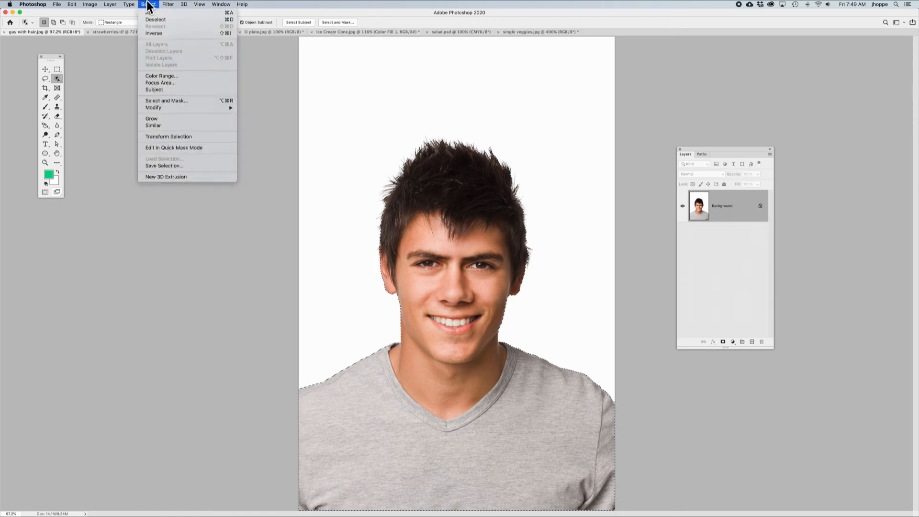
click(183, 100)
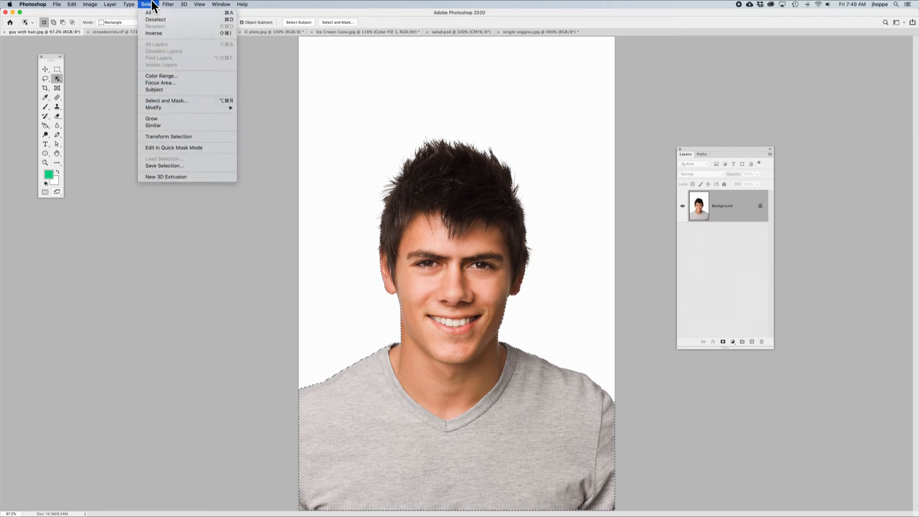
click(341, 22)
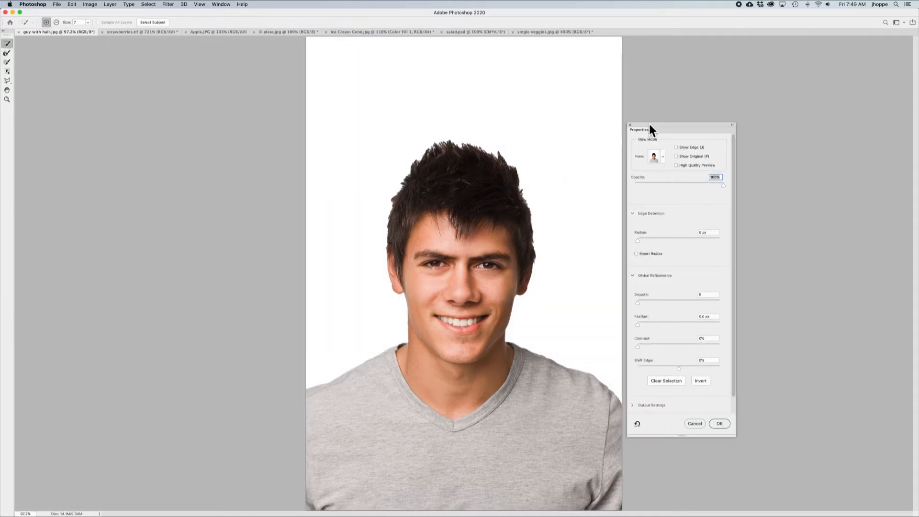
drag(649, 125, 723, 99)
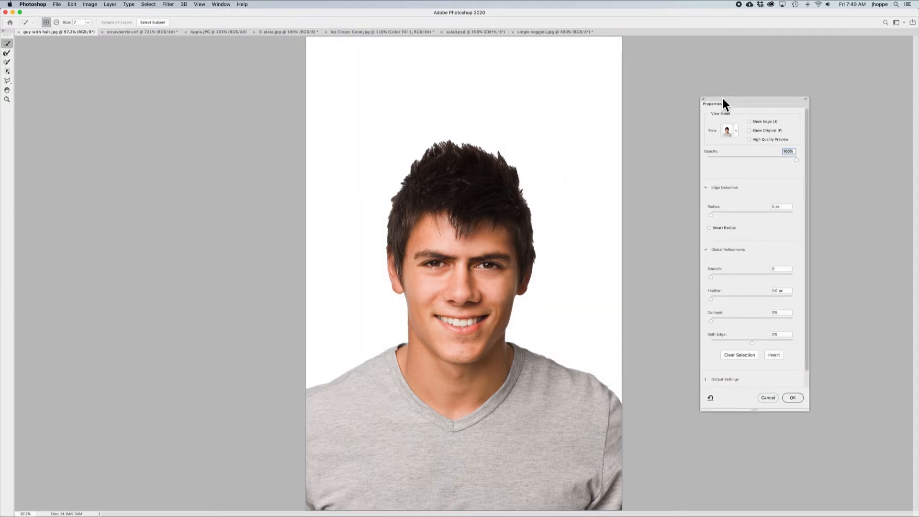
Step: Preview the selection on a black background at 63% opacity
click(736, 130)
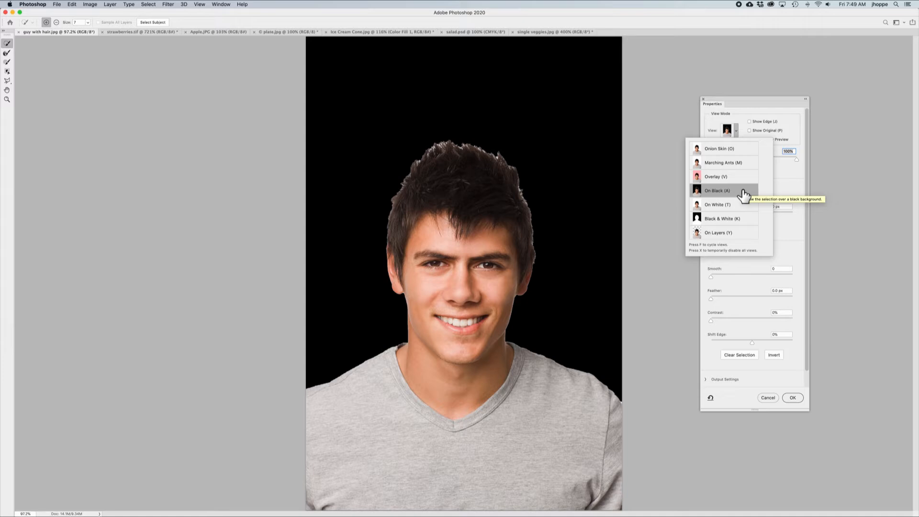
click(755, 192)
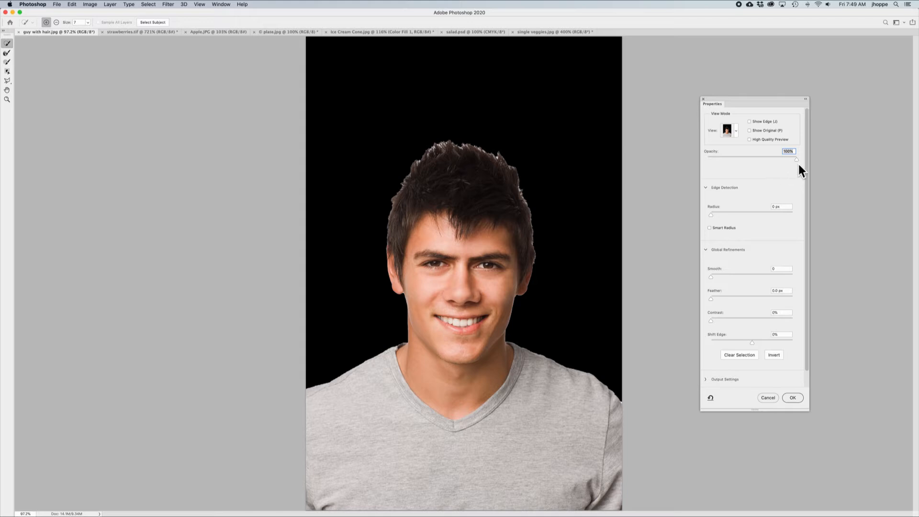
drag(797, 159, 763, 158)
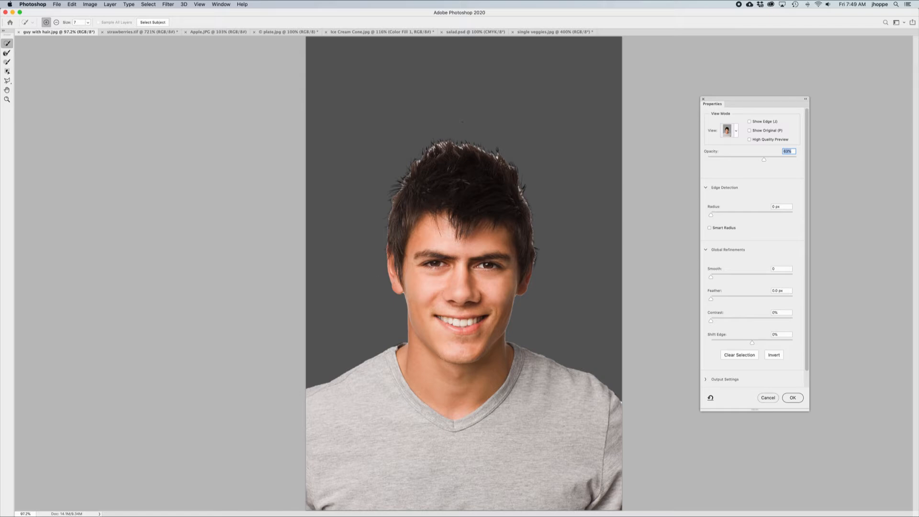
Step: Enable Smart Radius and set the edge detection radius to 53 px to recover the fine hair strands
key(super+equal)
key(super+equal)
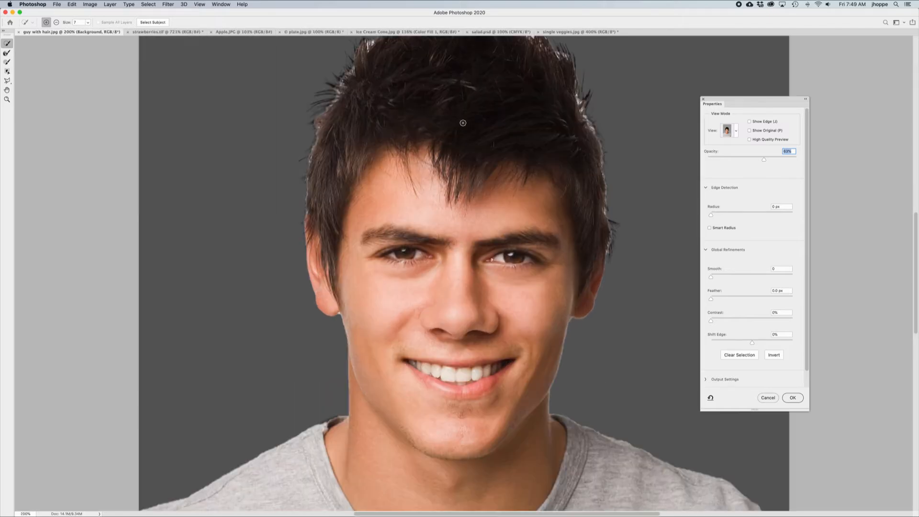
drag(470, 122, 463, 254)
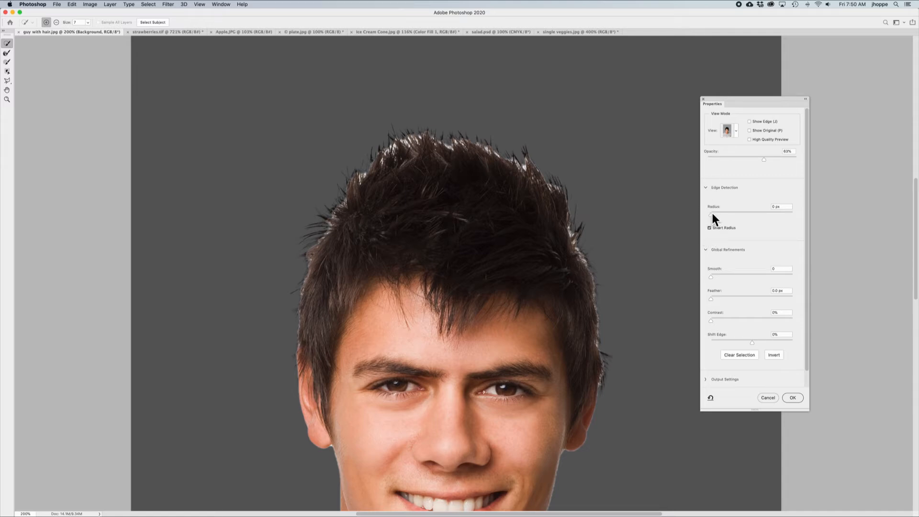
drag(712, 216, 756, 215)
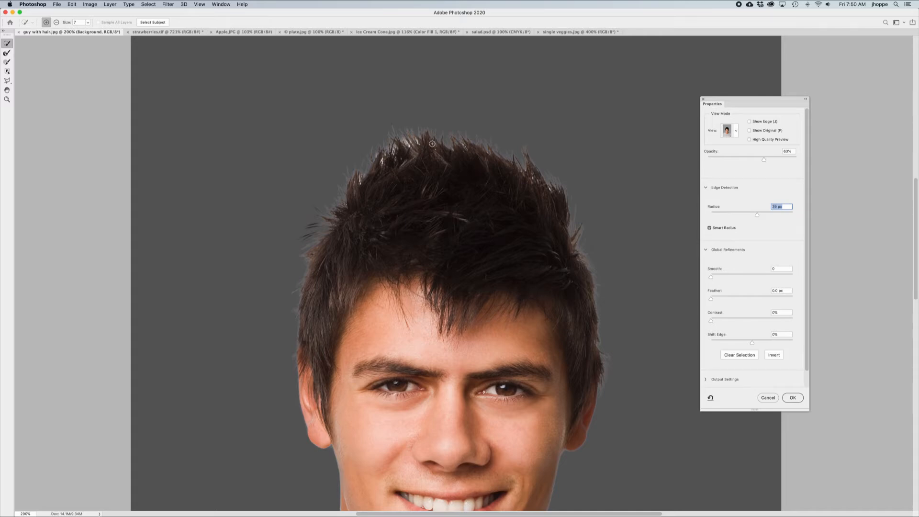
drag(757, 215, 760, 216)
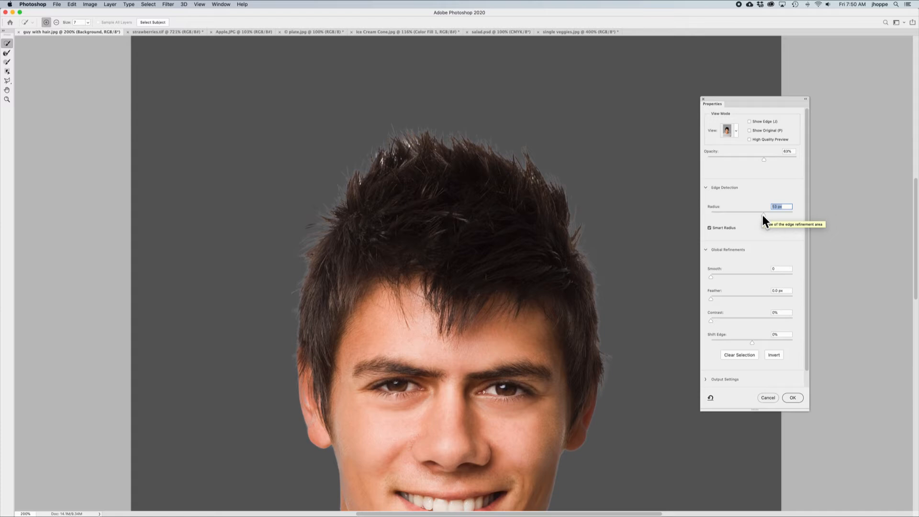
Step: Raise the black preview's opacity to 82% and the edge detection radius to 61 px
drag(765, 159, 769, 159)
click(771, 158)
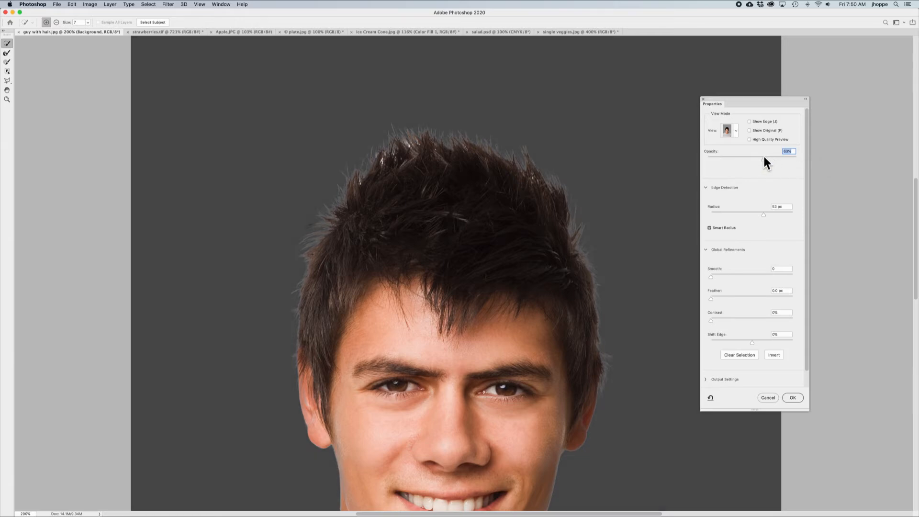
mouse_move(772, 159)
mouse_down()
mouse_move(764, 157)
mouse_move(780, 158)
mouse_up()
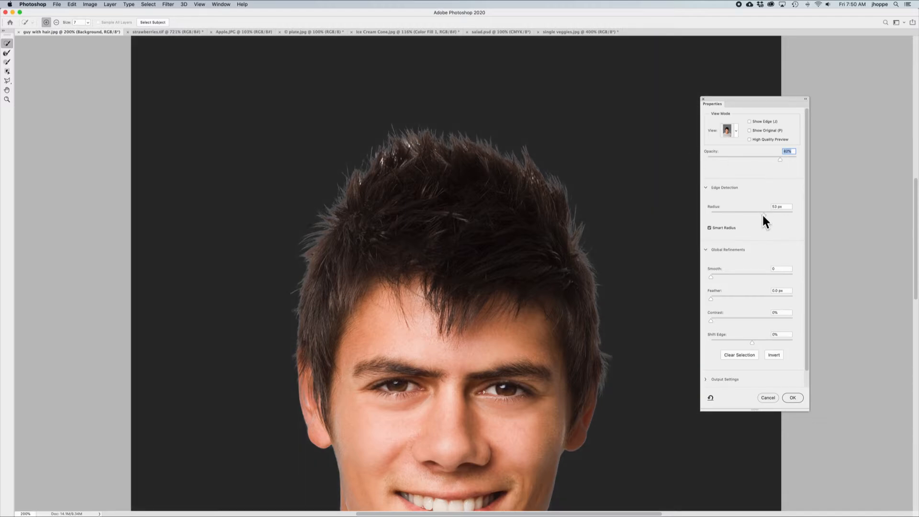
drag(762, 214, 766, 212)
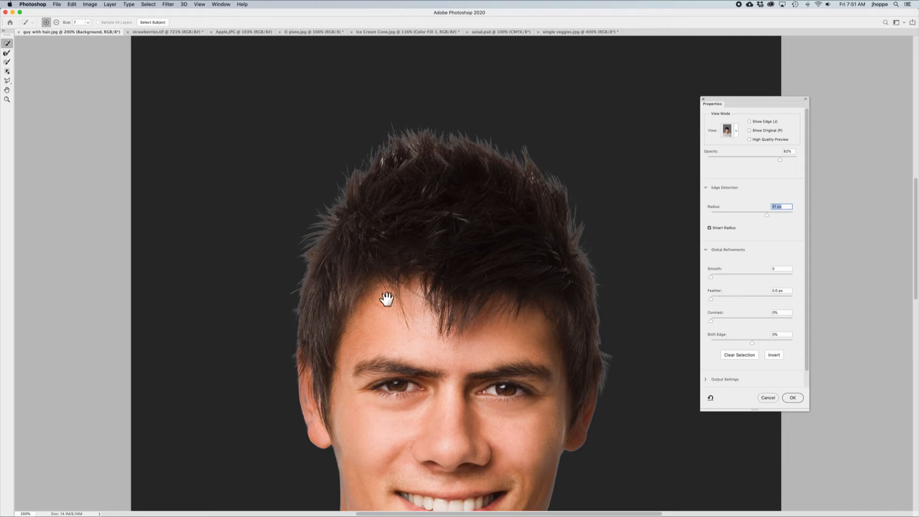
Step: Set the black preview's opacity to 84%
scroll(386, 300, down, 6)
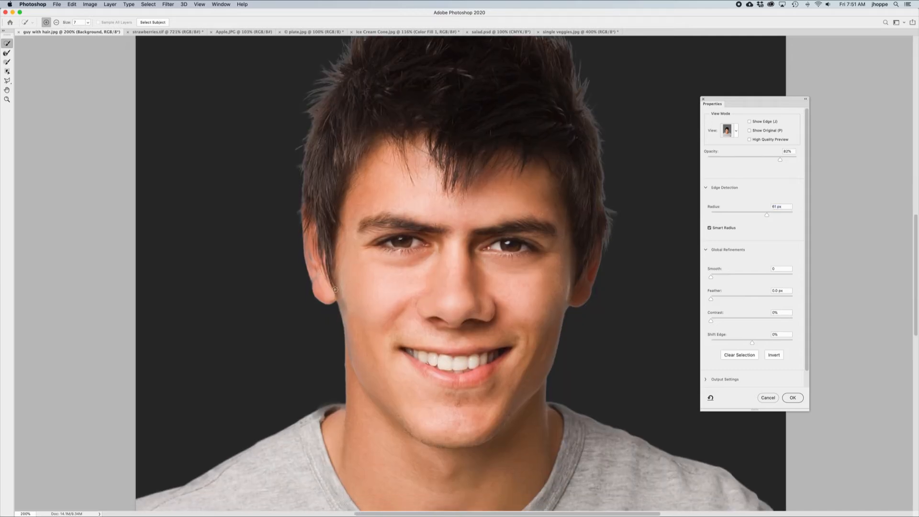
click(320, 412)
mouse_move(781, 159)
mouse_down()
mouse_move(792, 156)
mouse_move(719, 157)
mouse_move(782, 160)
mouse_up()
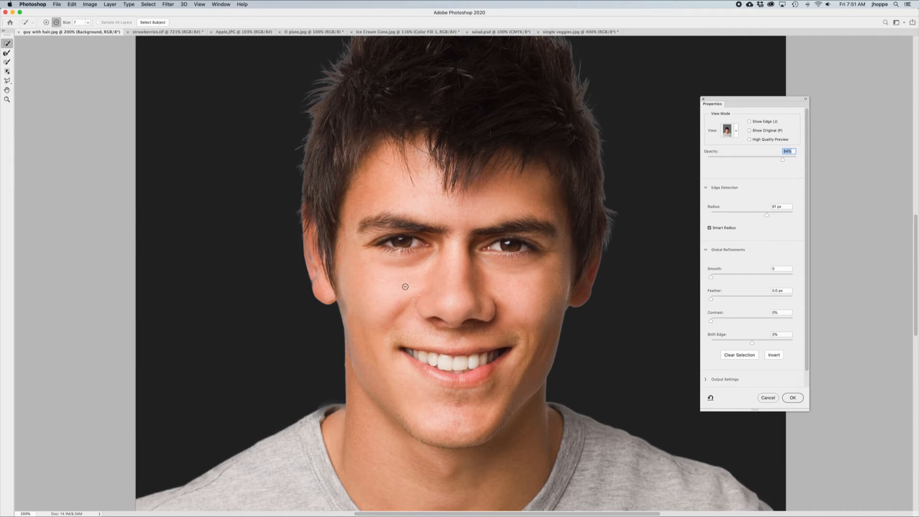
Step: Enlarge the Quick Selection brush
key(bracketright)
key(bracketright)
key(bracketright)
key(bracketright)
key(bracketleft)
key(bracketleft)
click(87, 22)
click(87, 22)
text(40)
key(Return)
key(shift+Down)
key(shift+Down)
key(shift+Down)
key(shift+Up)
key(shift+Up)
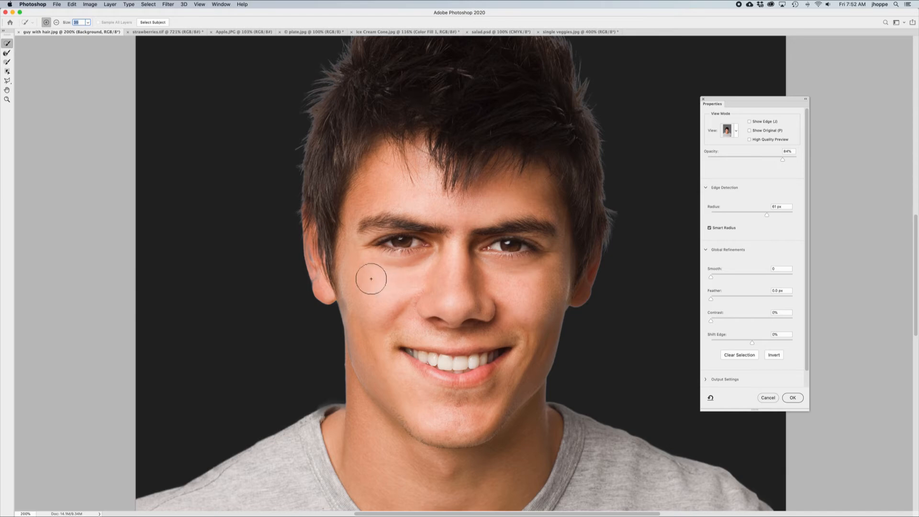
Step: Paint the missing patches inside the ear beside the sideburn back into the selection with a very small Quick Selection brush
key(super+plus)
key(super+plus)
drag(244, 259, 350, 307)
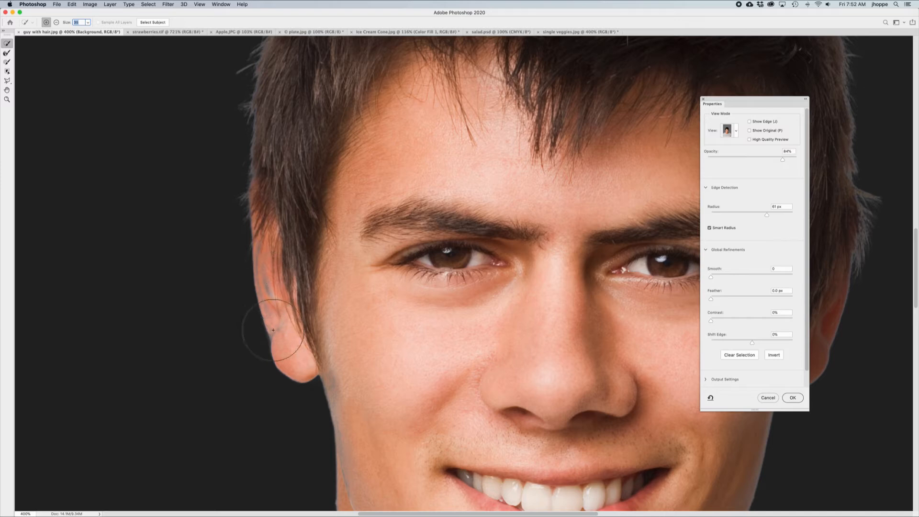
key(bracketleft)
key(bracketleft)
key(bracketleft)
key(bracketleft)
key(bracketleft)
key(bracketleft)
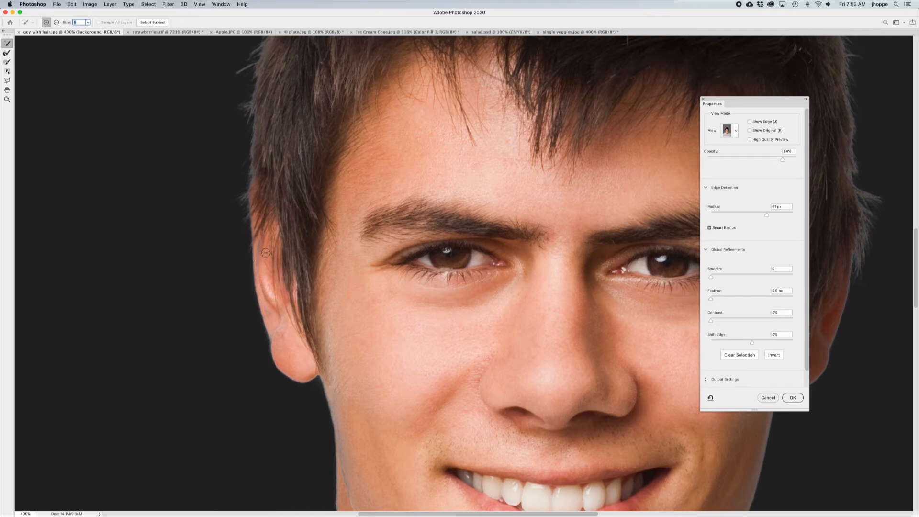
text(36)
key(Return)
key(bracketleft)
key(bracketleft)
key(bracketleft)
key(bracketleft)
key(bracketleft)
key(bracketleft)
key(bracketleft)
key(bracketleft)
key(bracketleft)
key(bracketleft)
mouse_move(267, 270)
mouse_down()
mouse_move(264, 245)
mouse_move(264, 271)
mouse_up()
drag(288, 328, 271, 311)
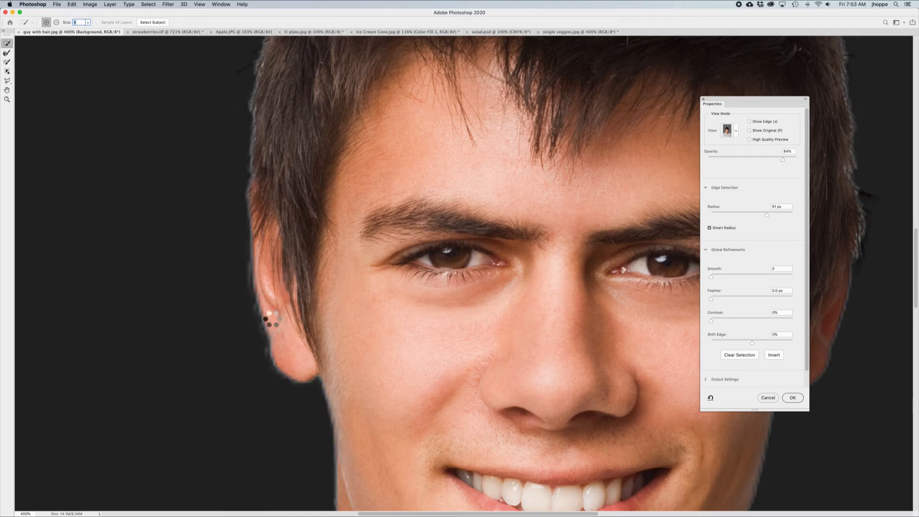
mouse_move(285, 329)
mouse_down()
mouse_move(282, 338)
mouse_move(275, 330)
mouse_up()
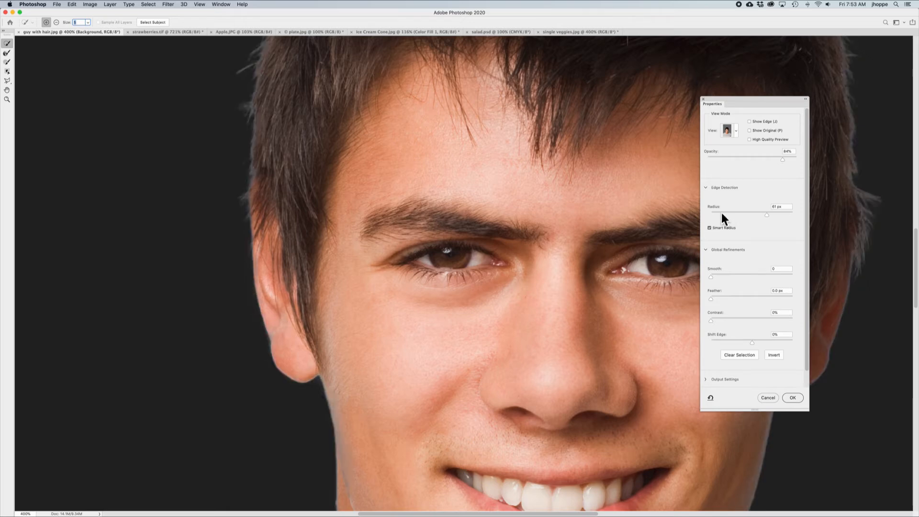
Step: Paint along the jawline below the same ear to add the faded skin back into the selection
click(710, 228)
drag(459, 401, 465, 288)
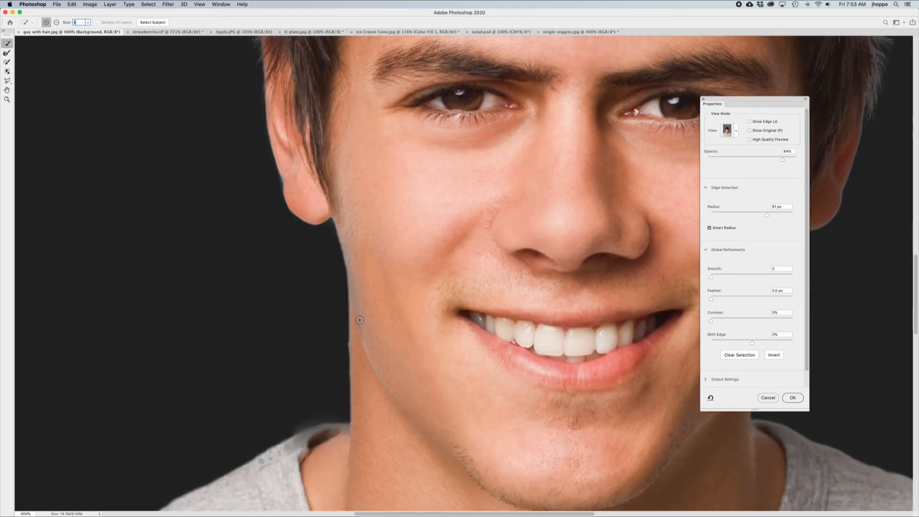
drag(376, 359, 382, 373)
drag(365, 327, 397, 396)
Step: Enlarge the Quick Selection brush for the edge between the neck and the collar
key(Up)
key(Up)
key(Up)
key(Up)
key(Up)
key(Up)
key(Up)
key(Up)
key(Up)
key(Up)
key(Up)
key(Up)
key(Up)
key(Up)
key(Up)
key(Up)
key(Up)
key(Up)
key(Up)
key(Up)
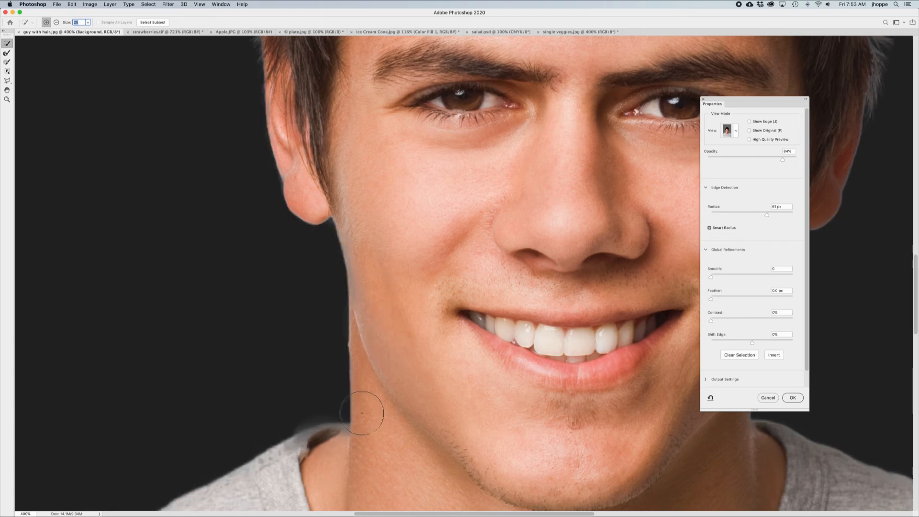
Step: Check the refined edges on the other side of the face and accept the Select and Mask refinement as a selection
drag(585, 385, 449, 410)
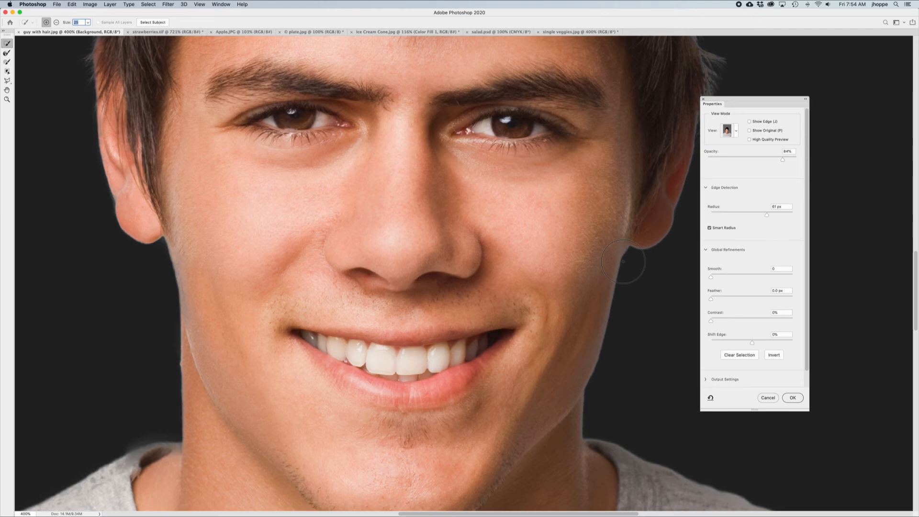
key(super+minus)
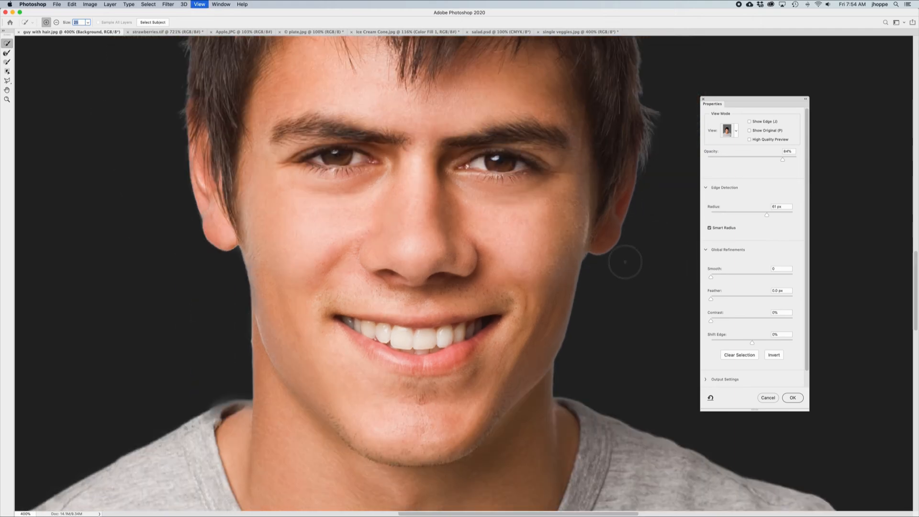
key(super+minus)
key(super+minus)
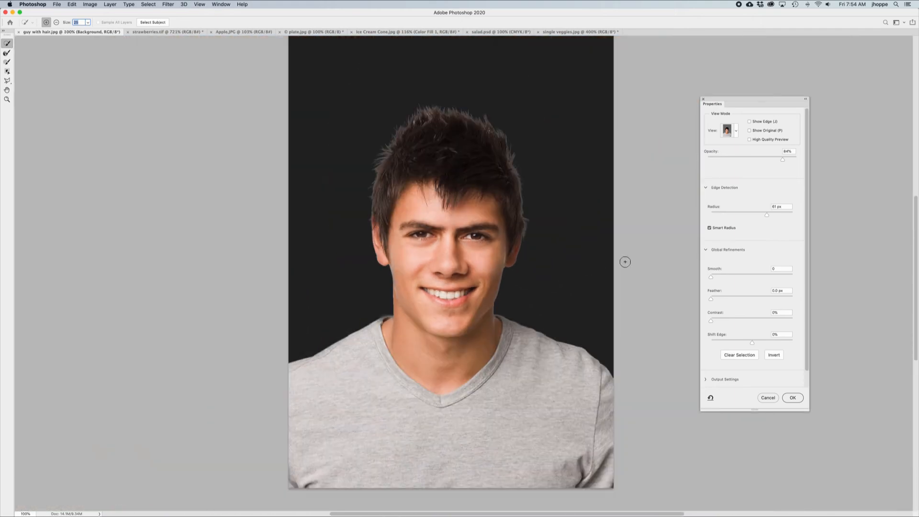
key(super+plus)
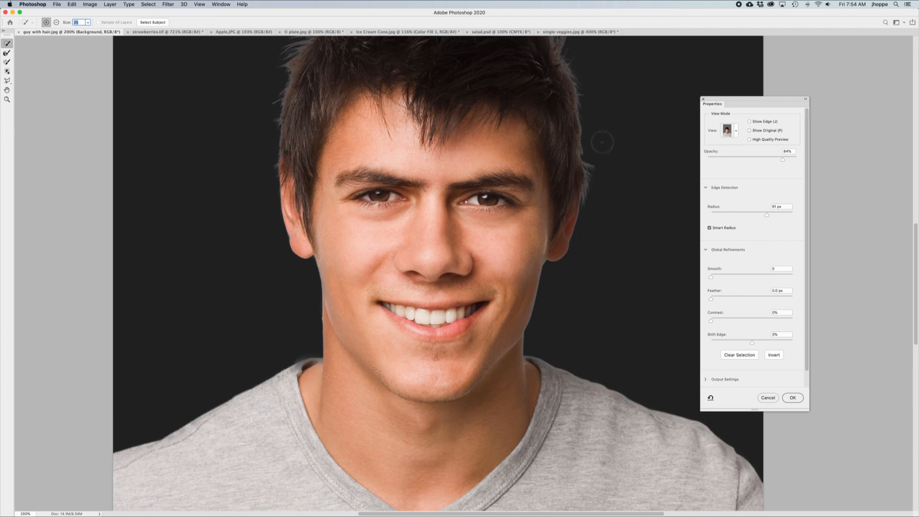
click(712, 298)
click(793, 398)
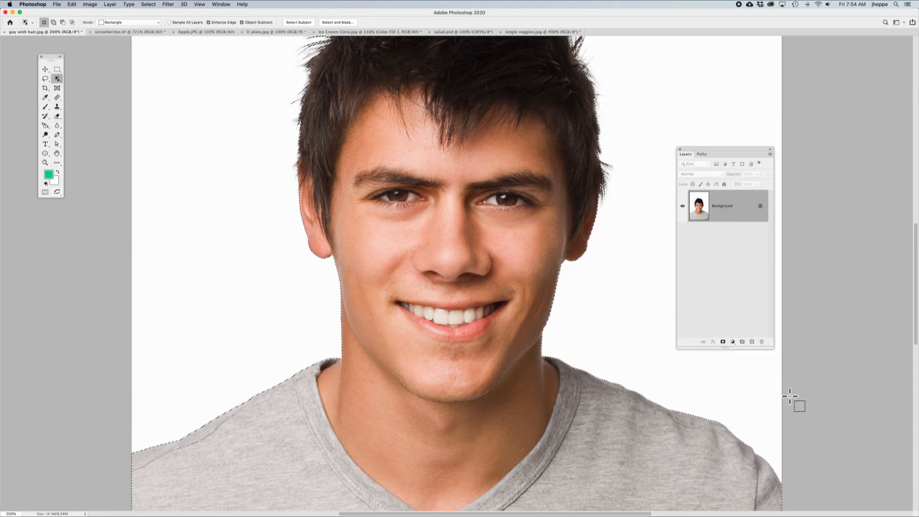
Step: Unlock the Background layer, turning it into a regular layer with the selection kept active
key(super+0)
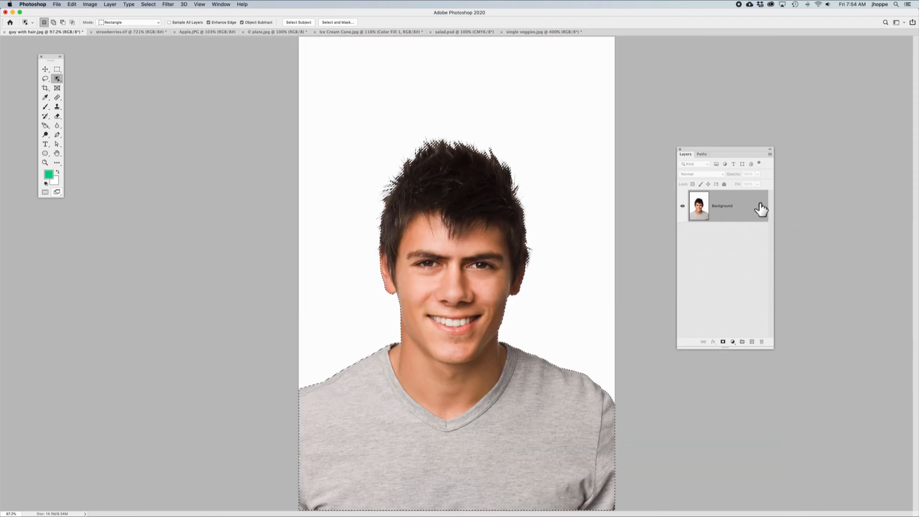
click(760, 206)
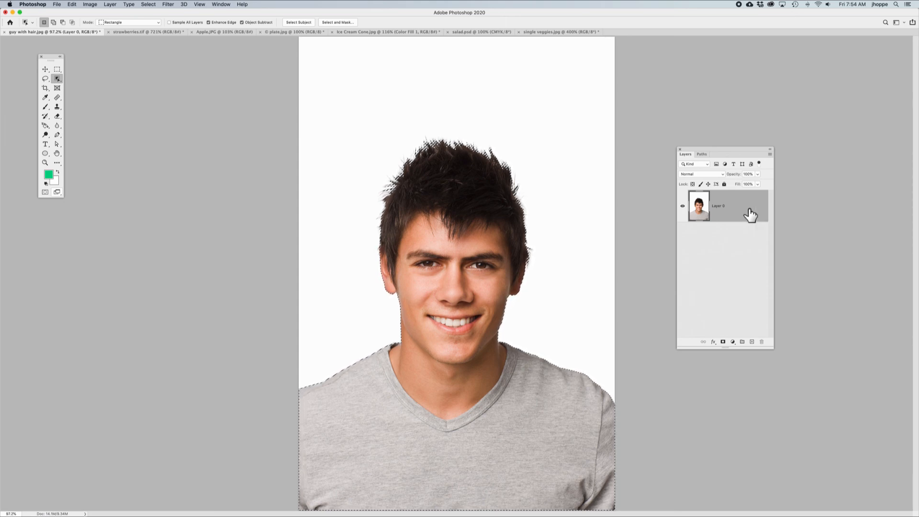
Step: Invert the selection to delete the white background around the man, and deselect
click(147, 5)
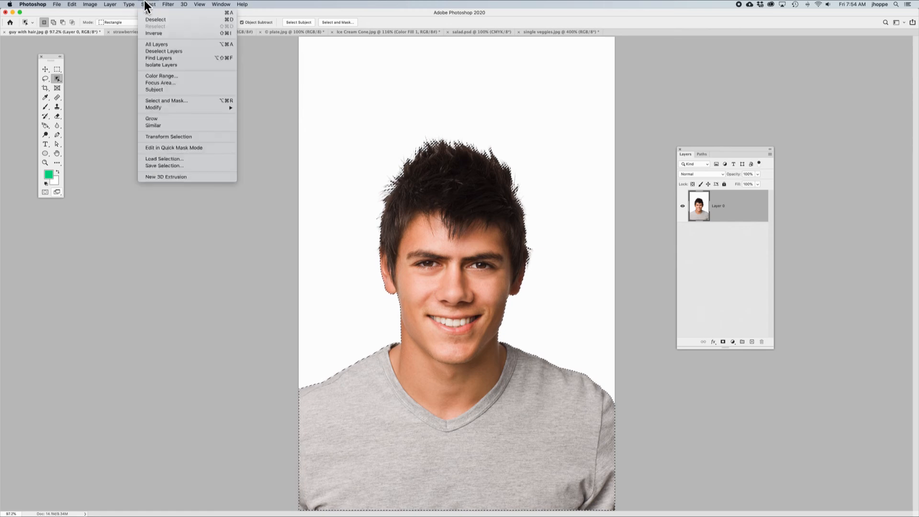
click(157, 33)
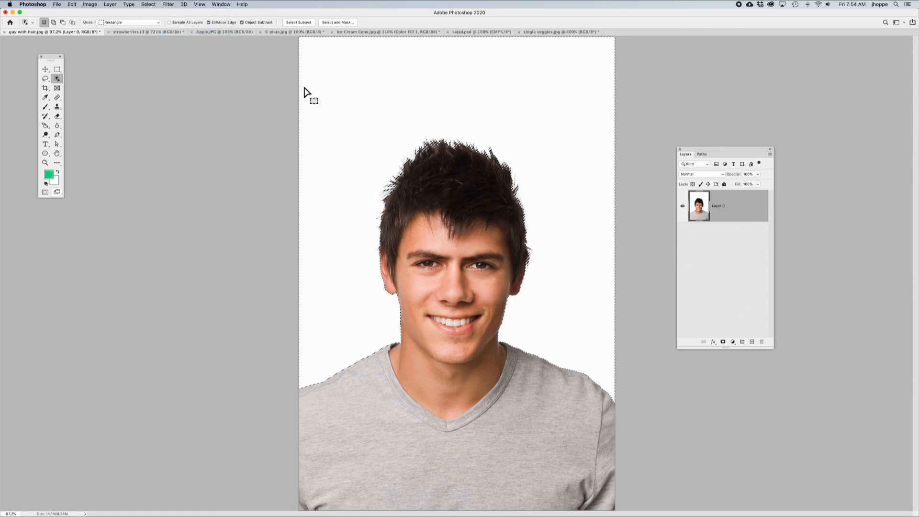
key(Delete)
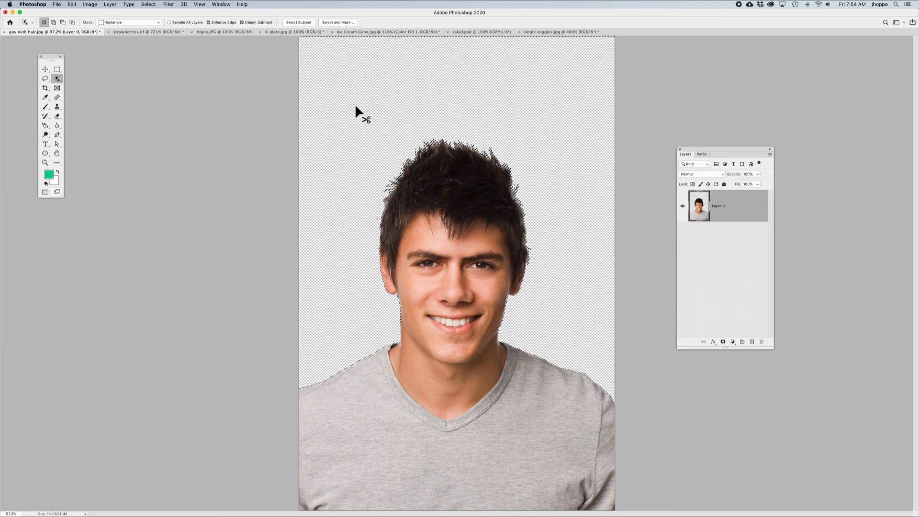
key(super+d)
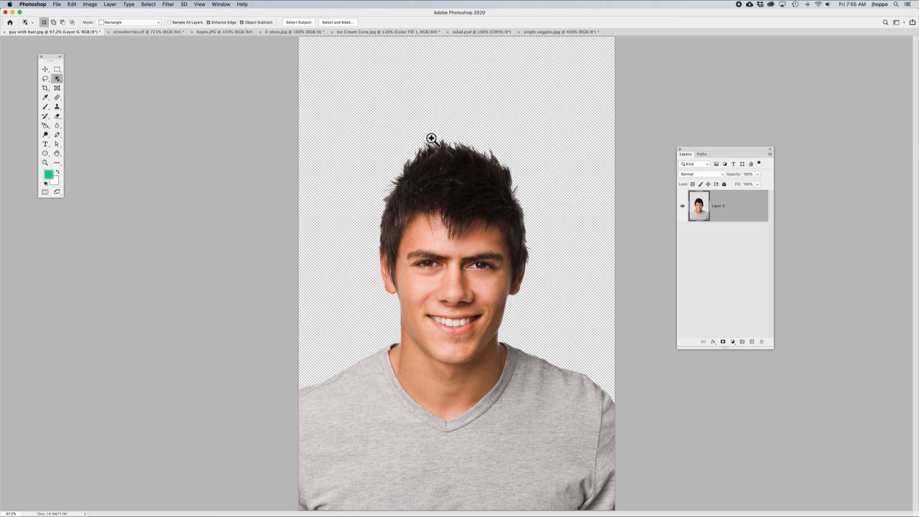
scroll(445, 157, up, 10)
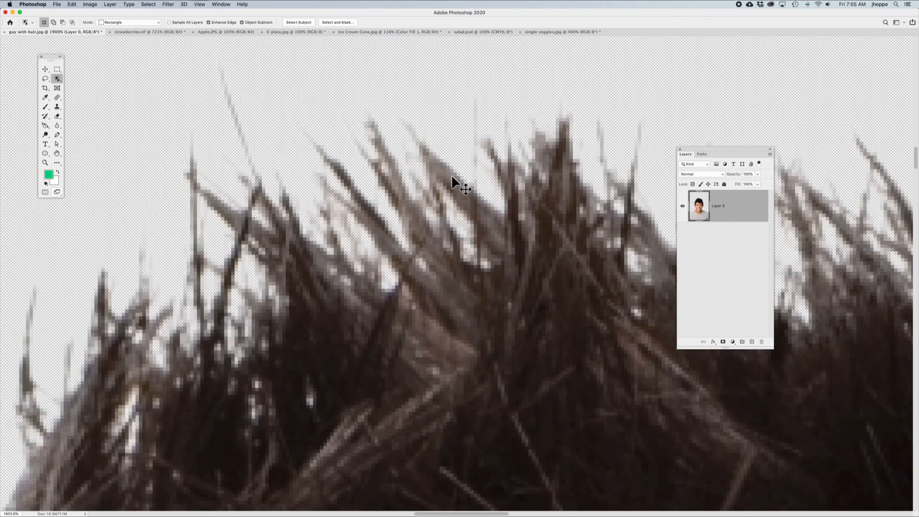
key(super+0)
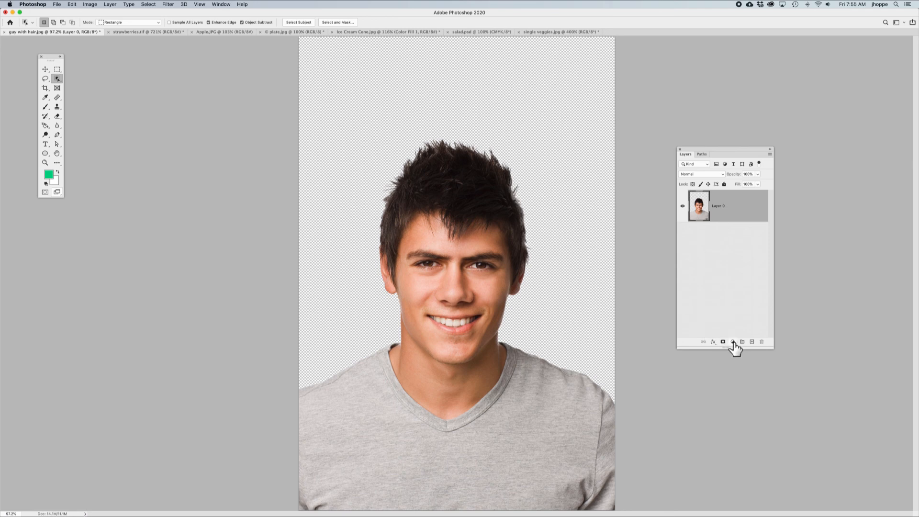
Step: Add a Solid Color fill layer in pale khaki (#d2d1a8) and place it beneath the man's layer
click(733, 341)
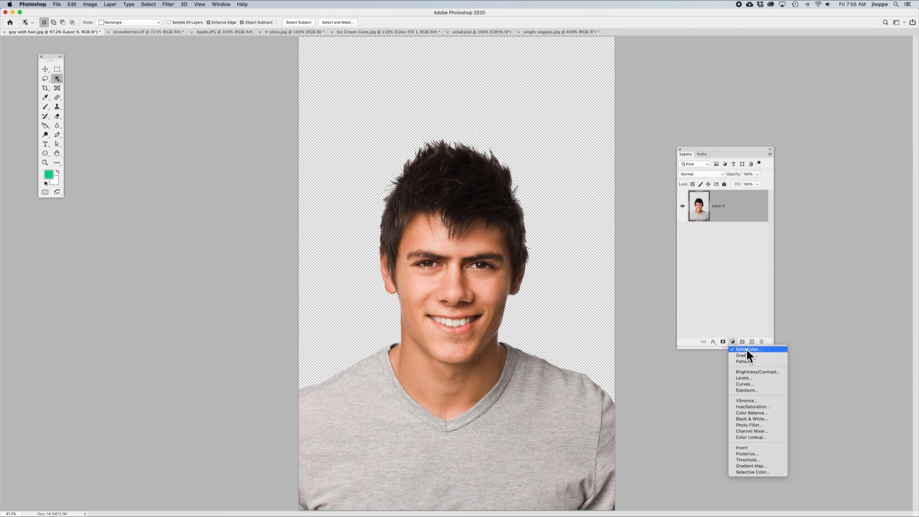
click(747, 350)
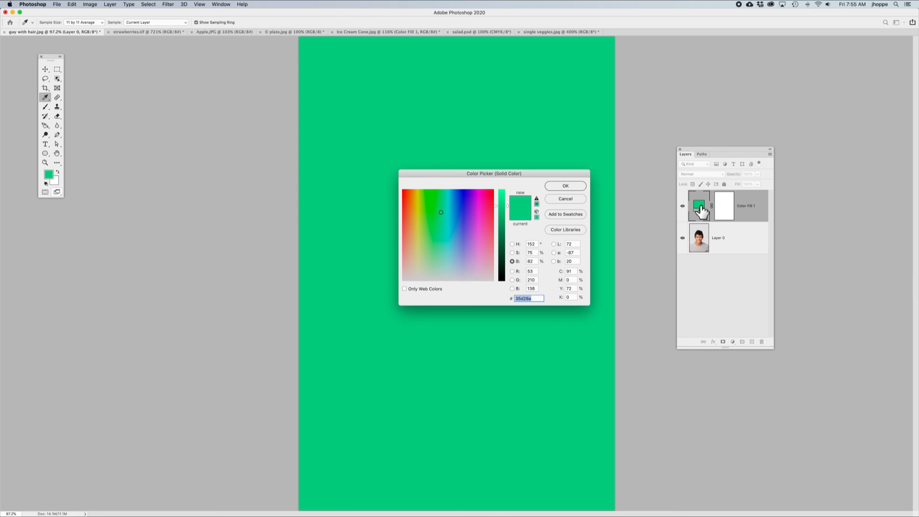
click(432, 257)
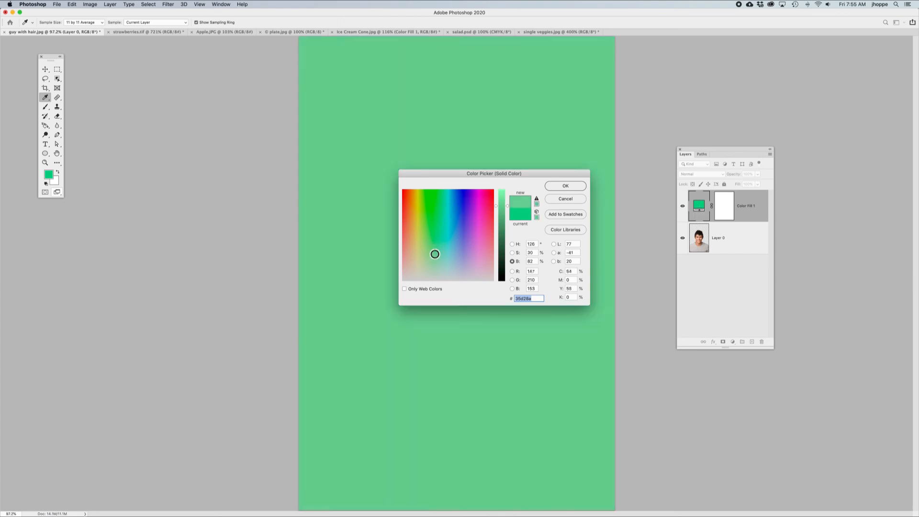
drag(432, 256, 417, 263)
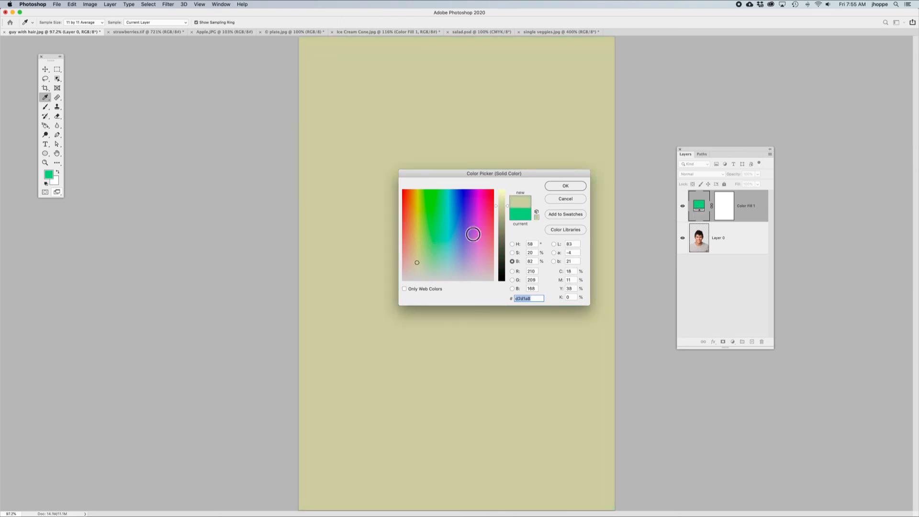
click(565, 186)
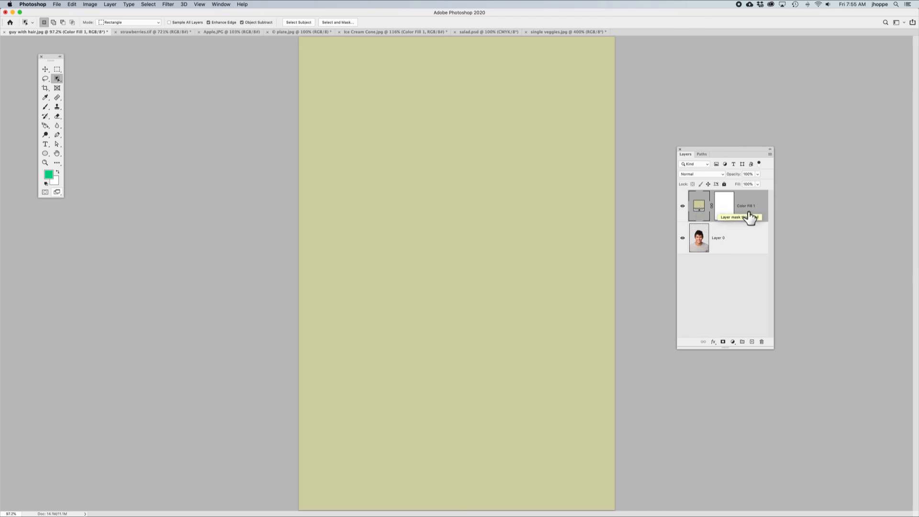
drag(756, 216, 752, 251)
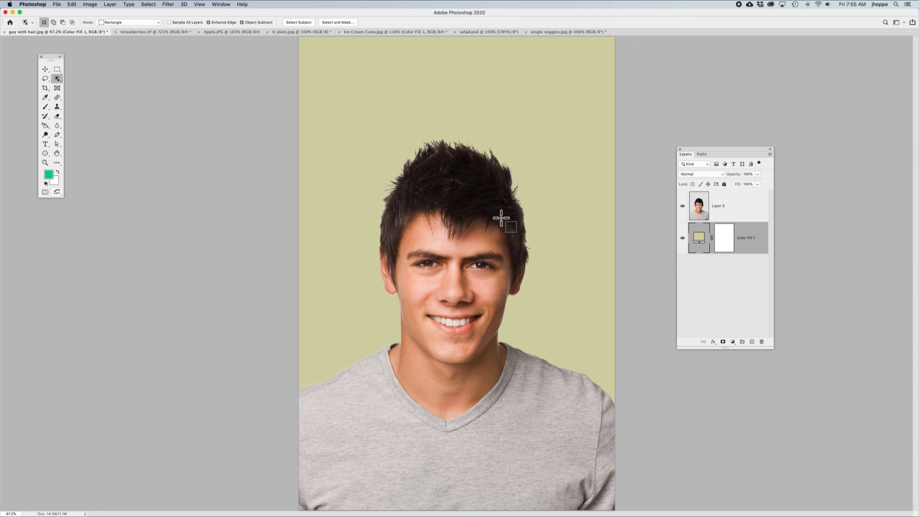
Step: Examine the cut-out edges of the spiky hair against the khaki background at several magnifications
drag(448, 145, 404, 289)
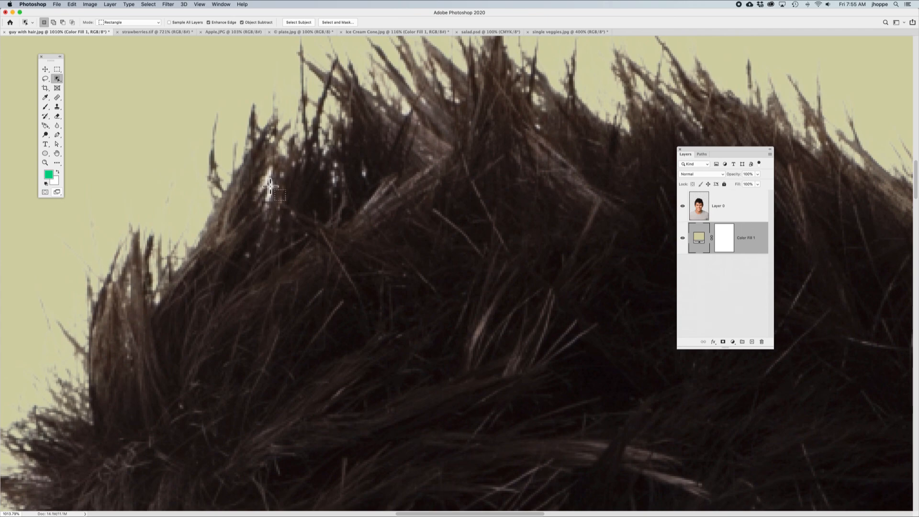
key(super+minus)
key(super+minus)
key(super+minus)
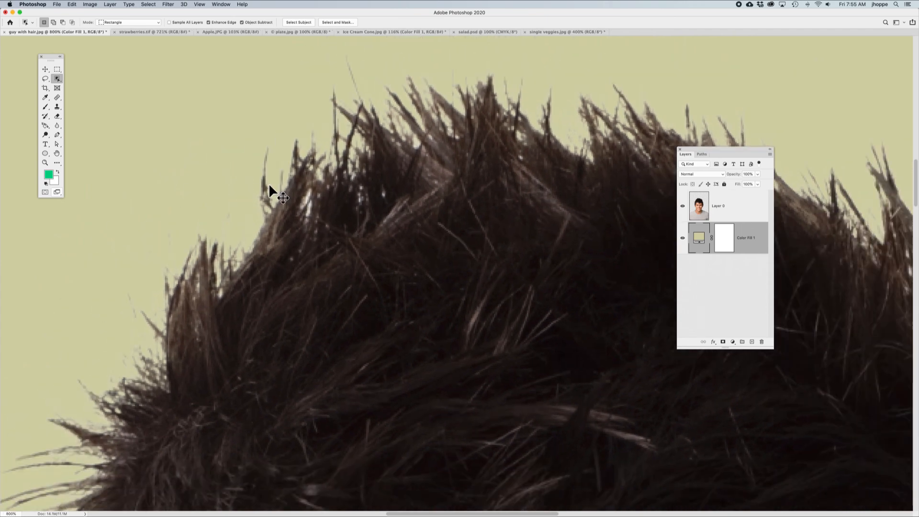
key(super+minus)
key(super+minus)
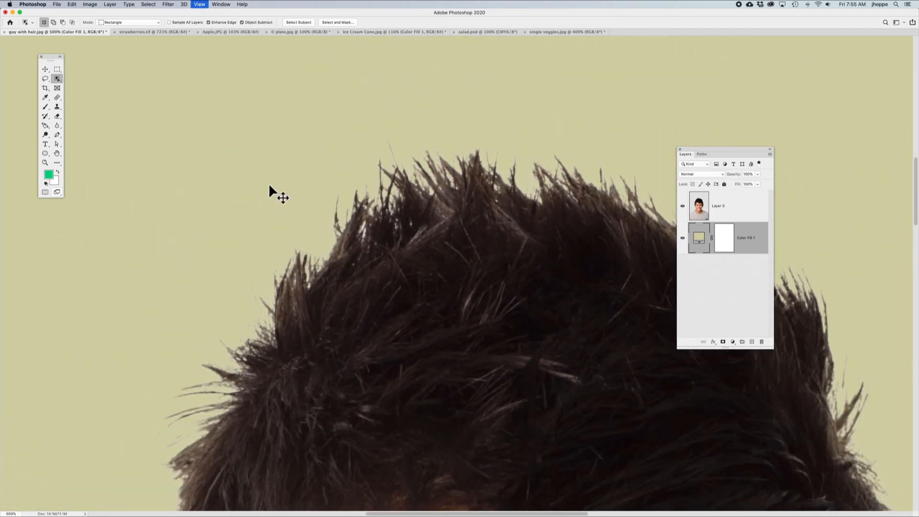
drag(426, 321, 281, 296)
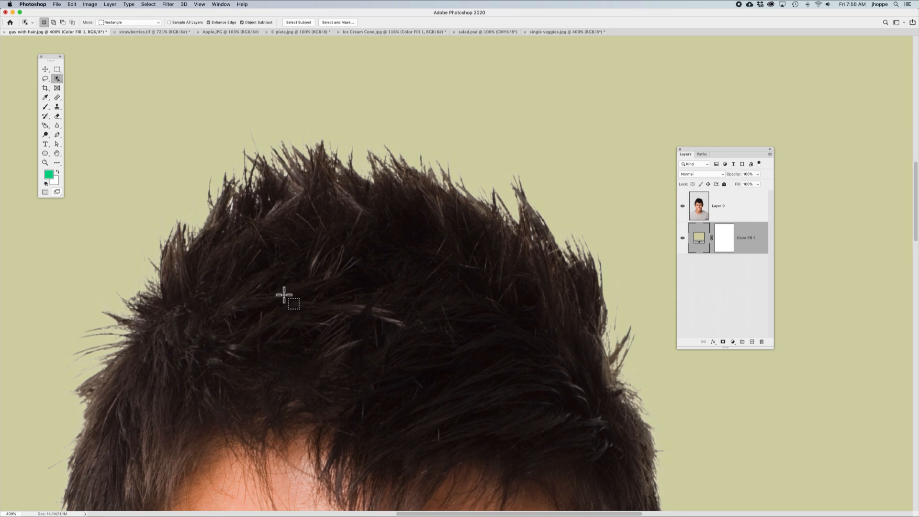
key(super+0)
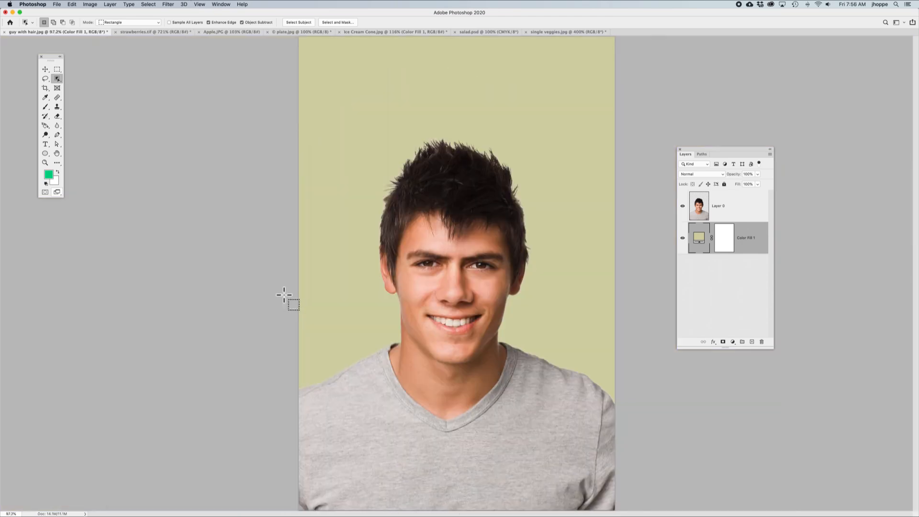